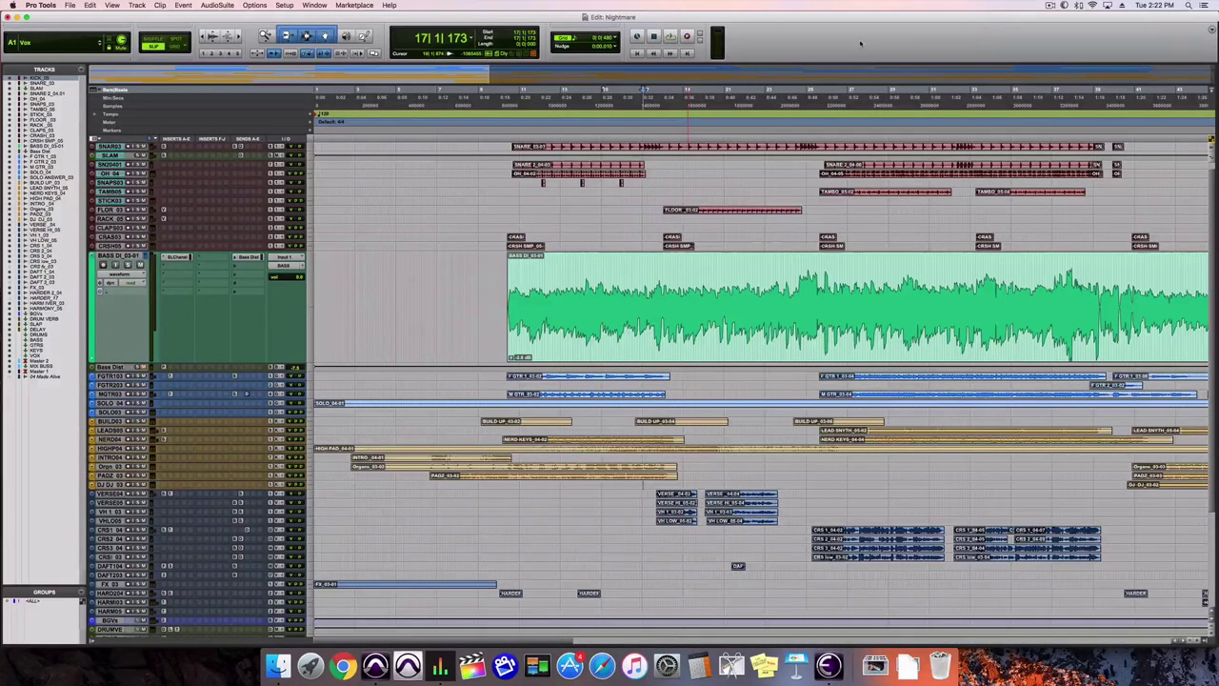
Play part of the Nightmare song, then stop playback so it returns to bar 17
key(space)
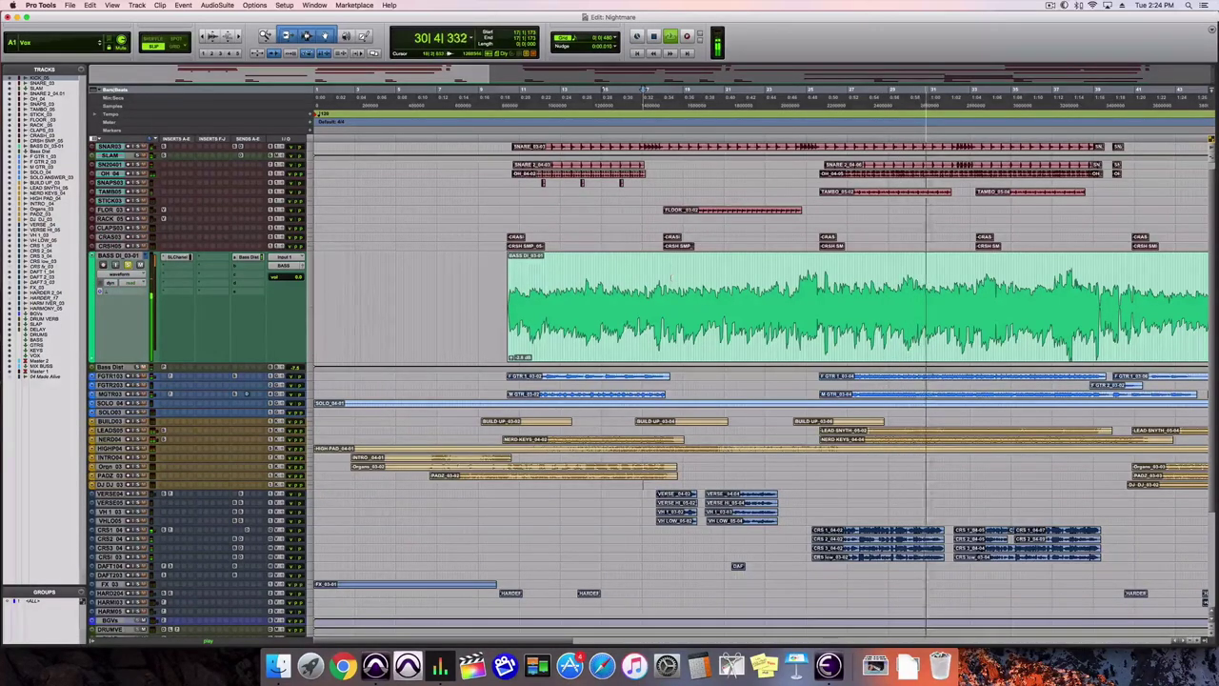
key(space)
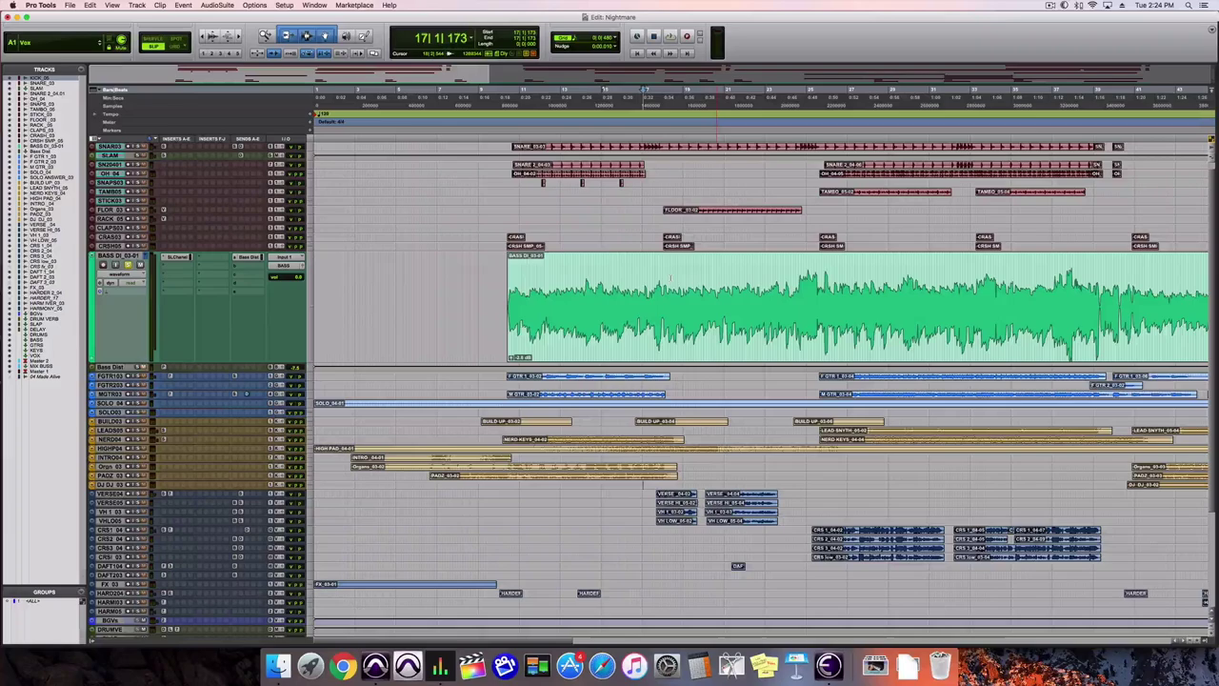
key(super+equal)
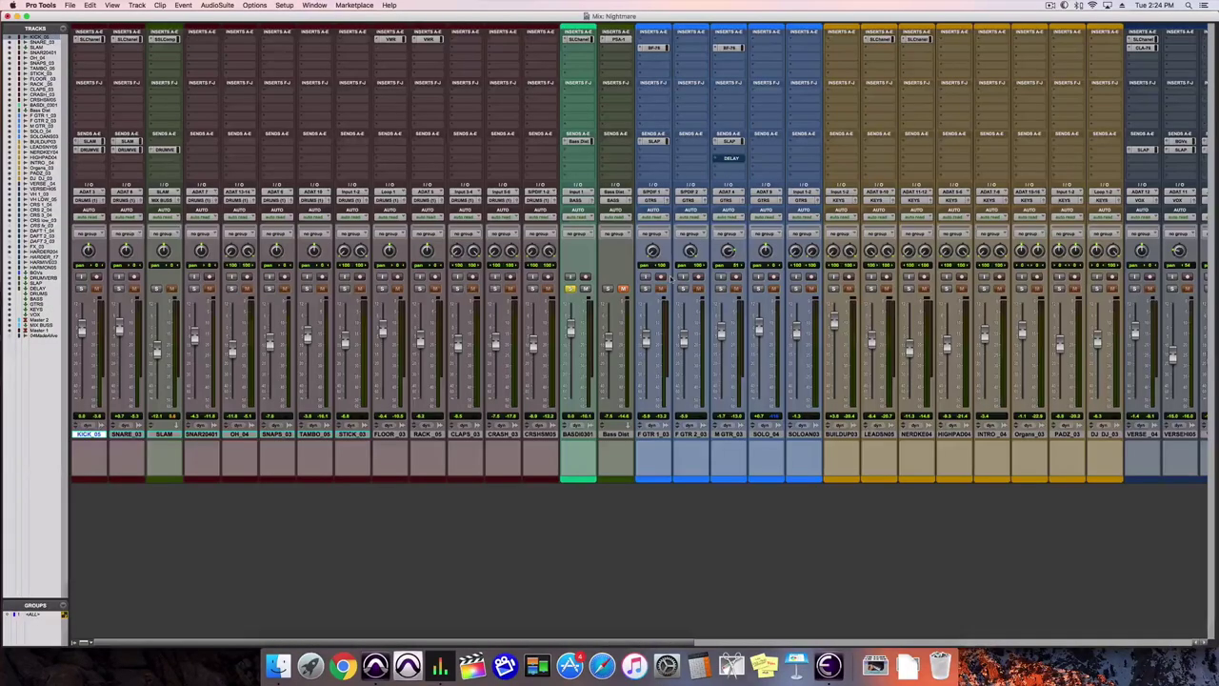
click(583, 434)
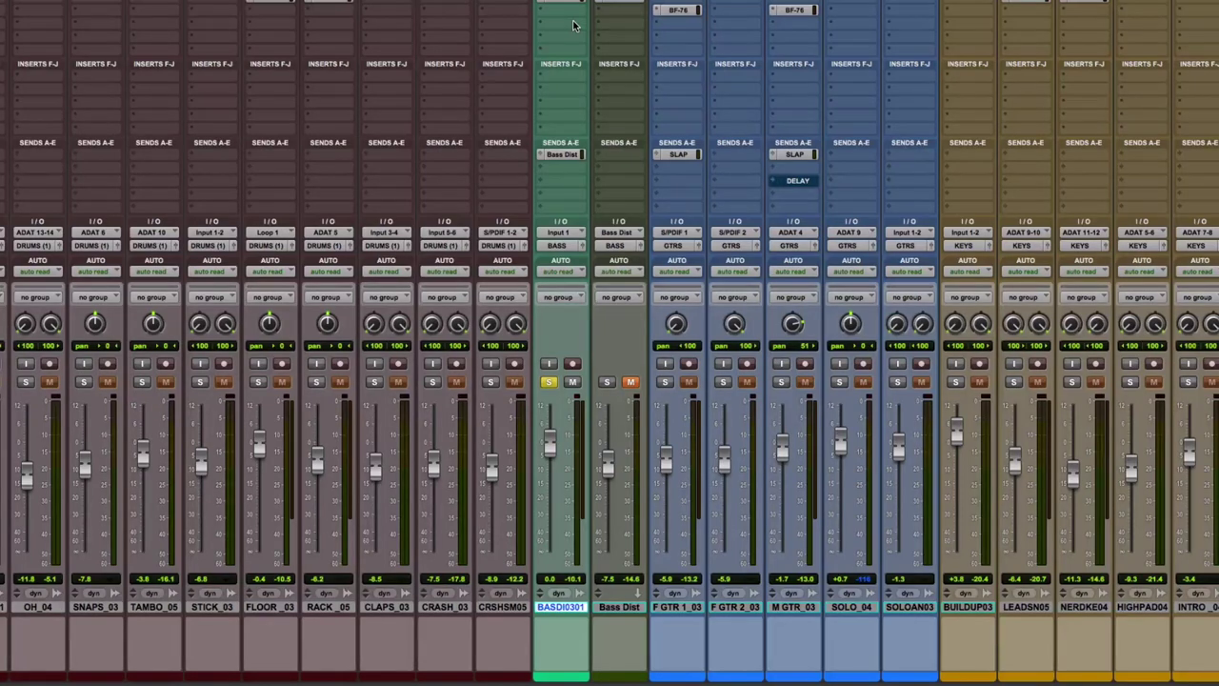
Open BASDI0301's pre-fader Bass Dist send window at 0.0, move it aside, and select Bass Dist
click(563, 155)
drag(715, 311, 667, 172)
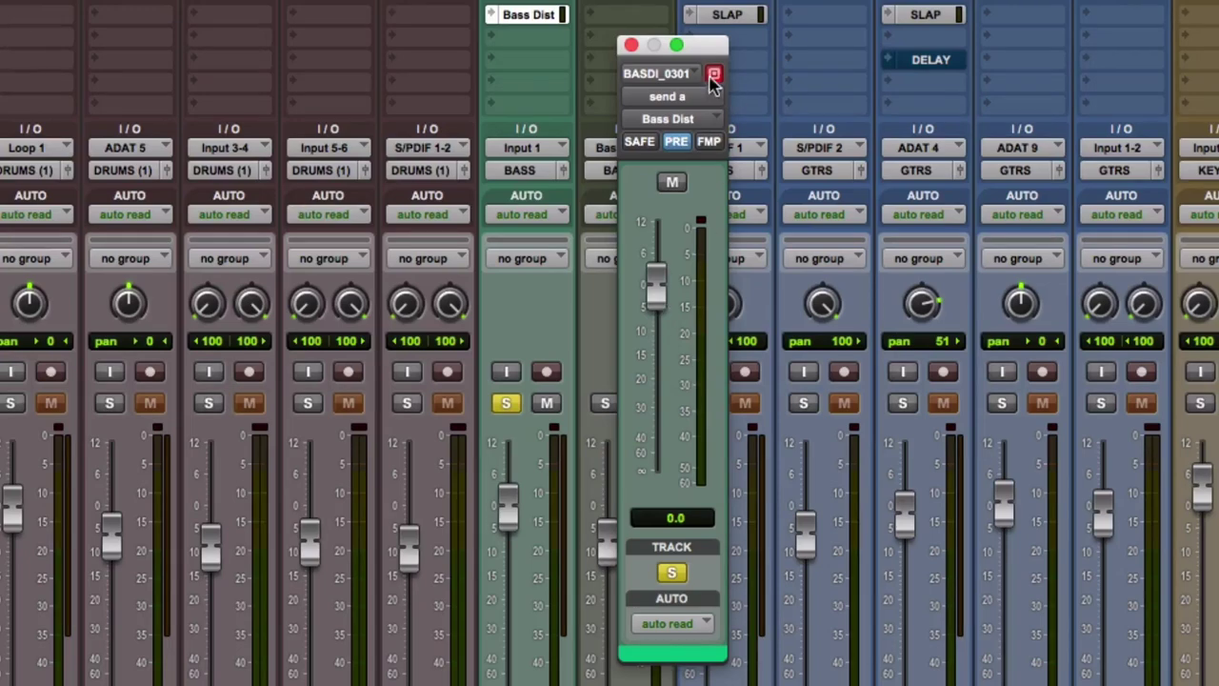
drag(703, 49, 816, 55)
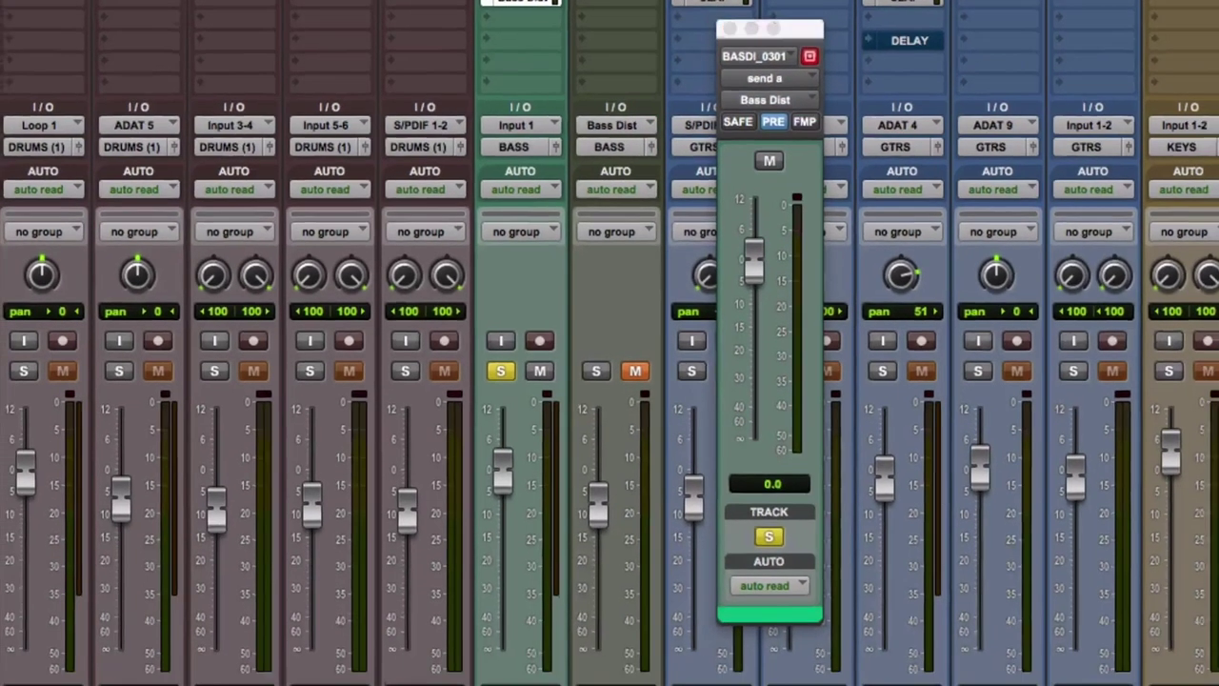
click(626, 685)
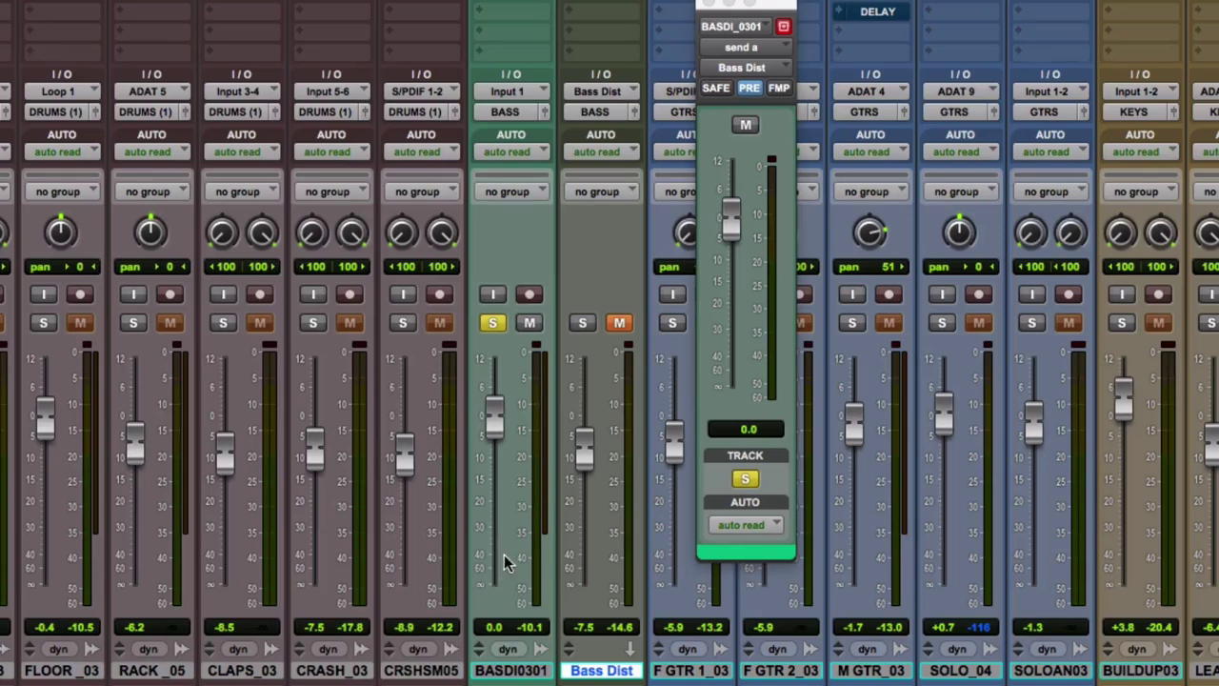
Unsolo and mute BASDI0301, unmute Bass Dist, and close the send window
click(494, 324)
click(529, 323)
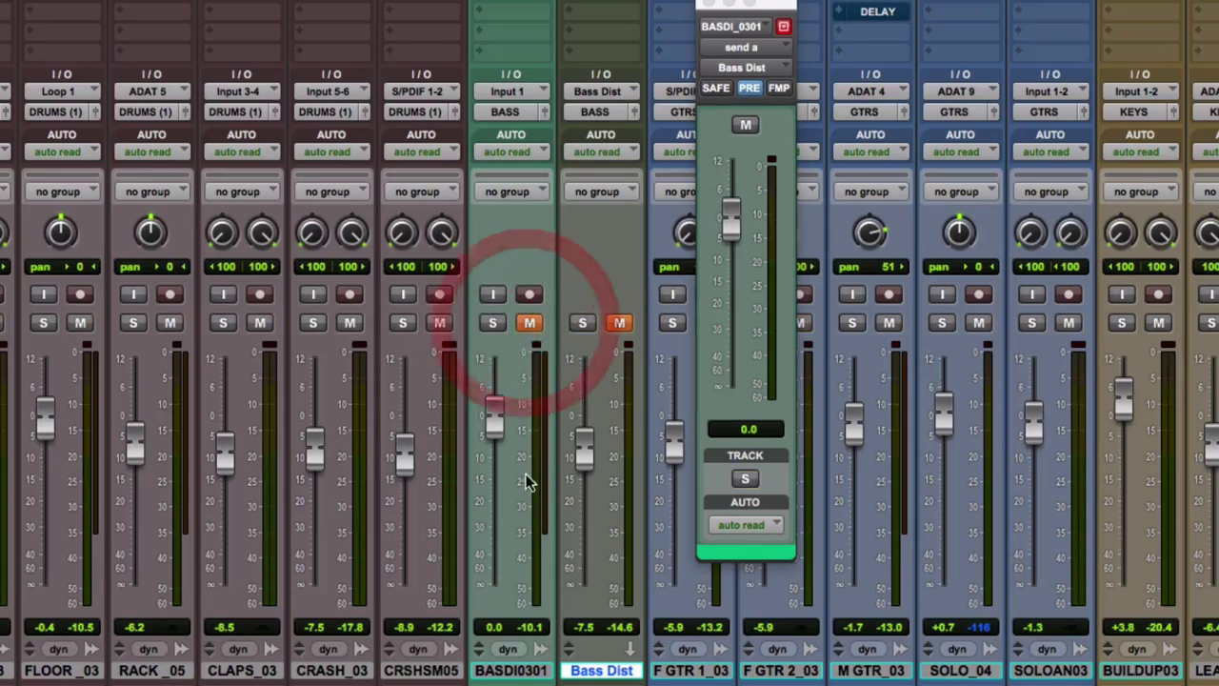
click(617, 324)
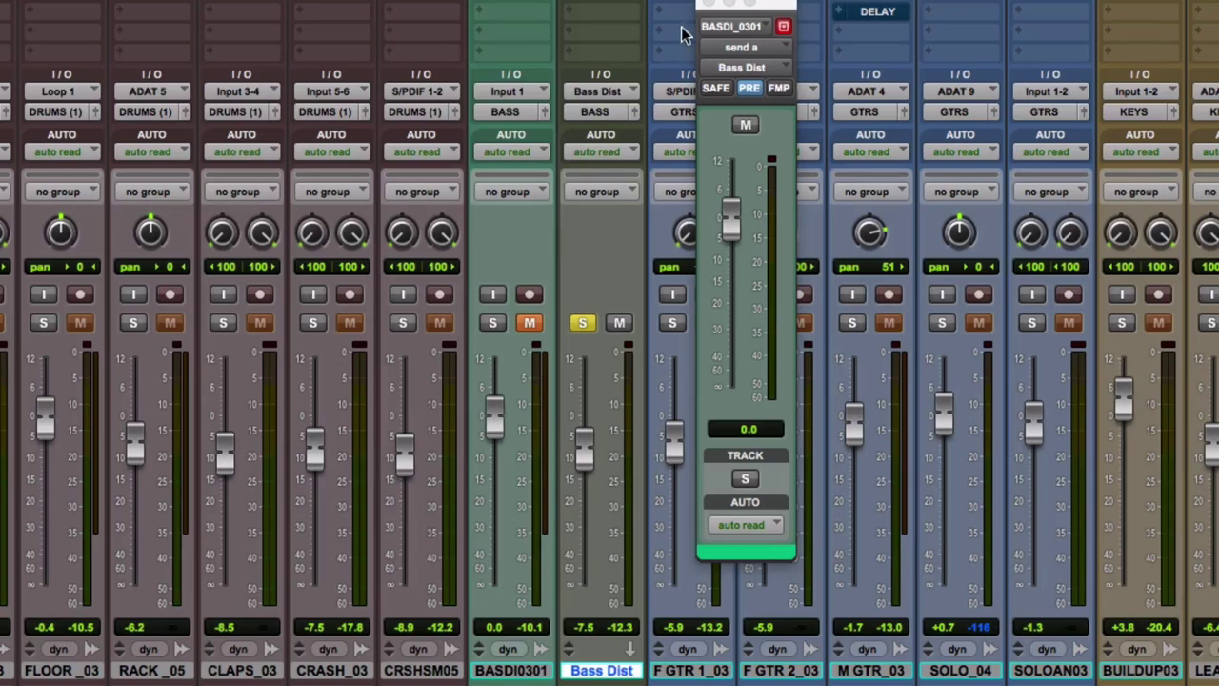
click(707, 8)
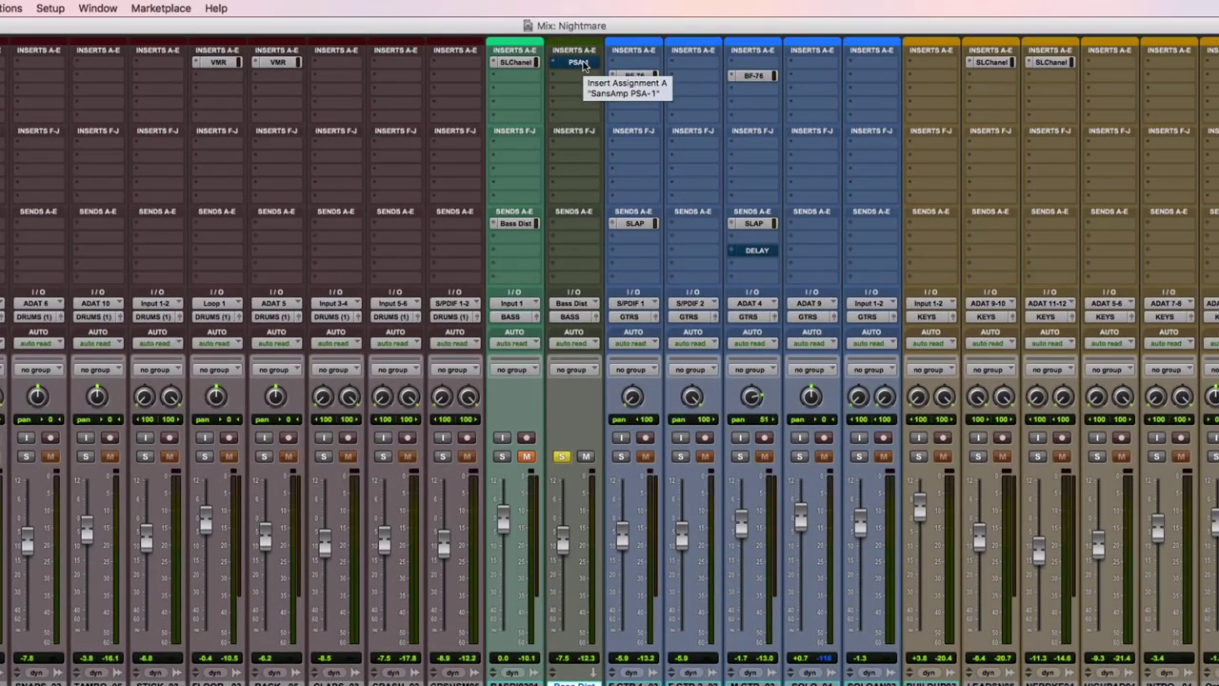
Open Bass Dist's SansAmp PSA-1 window, move it aside, and turn off its bypass
click(578, 62)
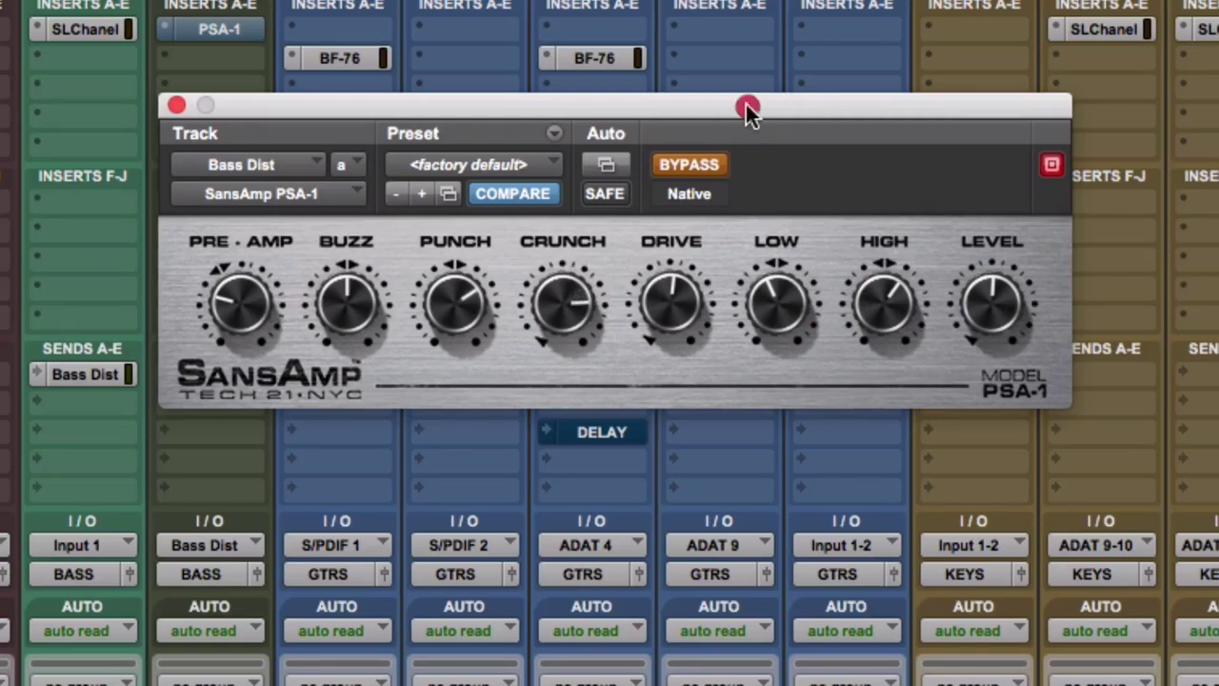
drag(745, 104, 868, 117)
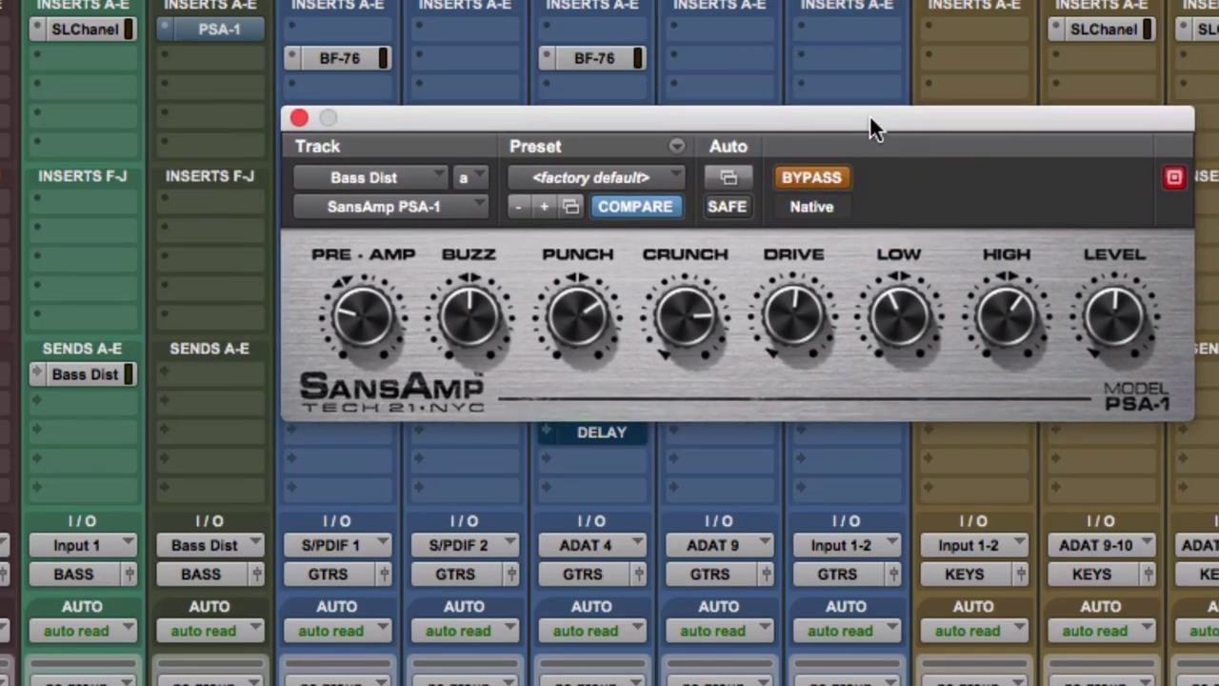
click(835, 177)
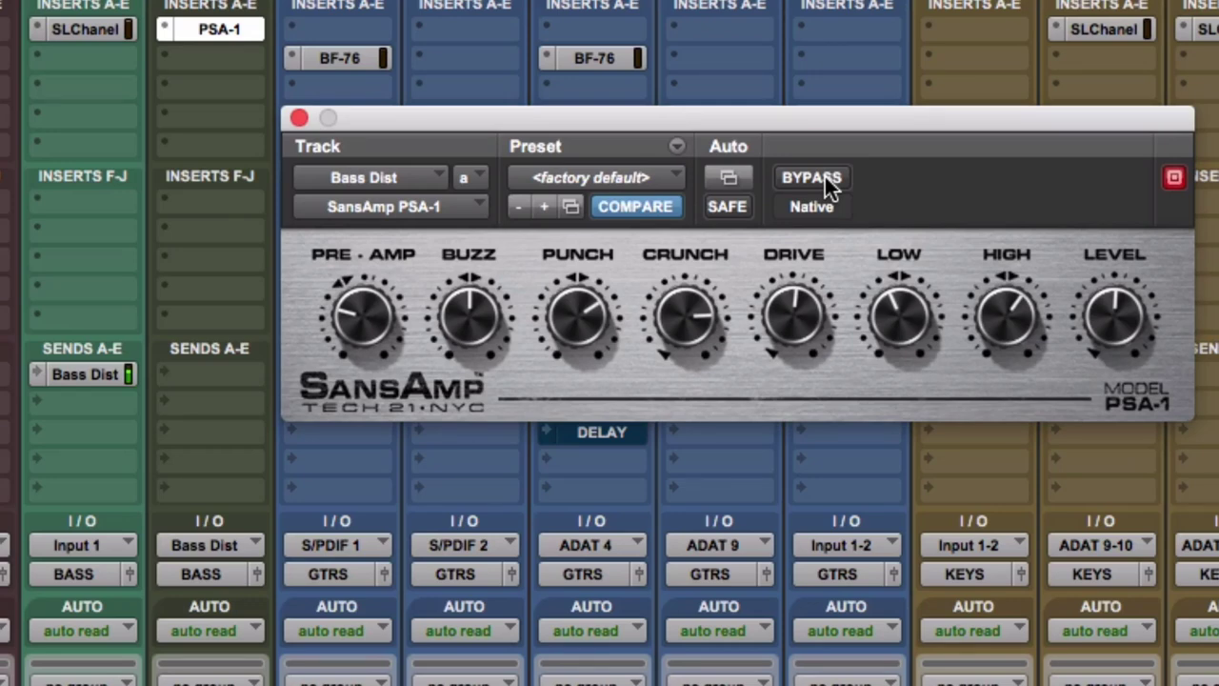
Compare the SansAmp bypassed and active, then unmute and solo BASDI0301
click(825, 178)
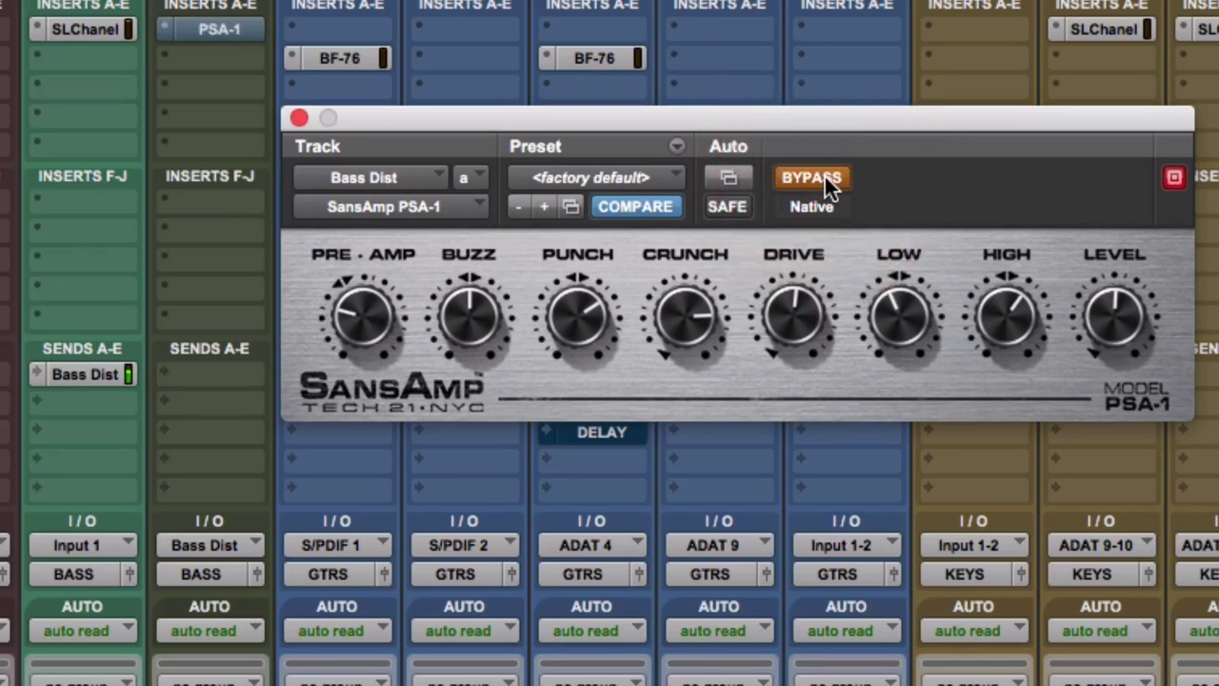
click(825, 178)
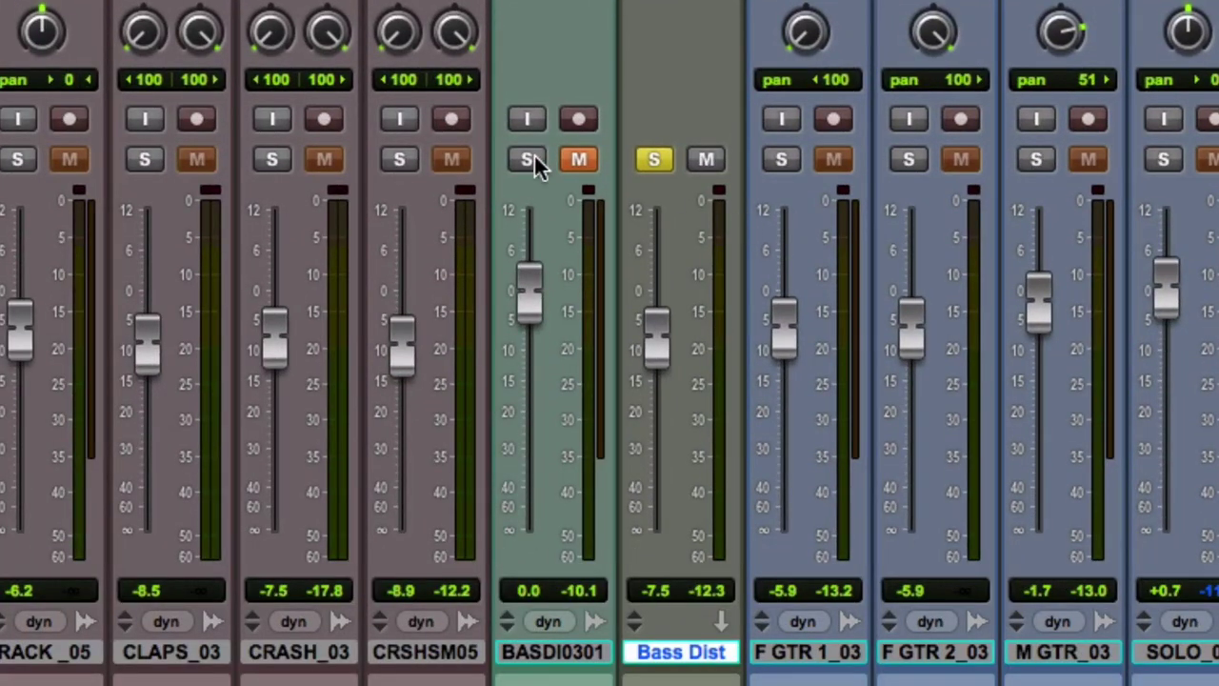
click(572, 158)
click(522, 157)
Solo Bass Dist with the original bass and set its fader to -6.5 dB
click(654, 159)
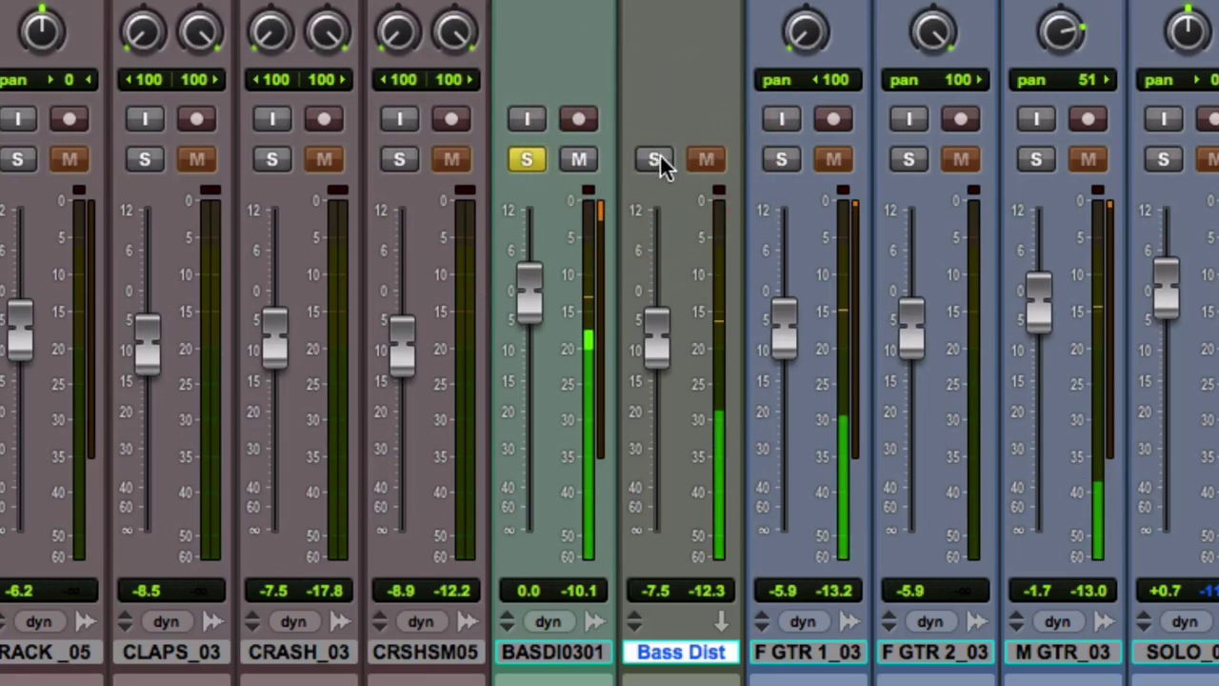
click(660, 157)
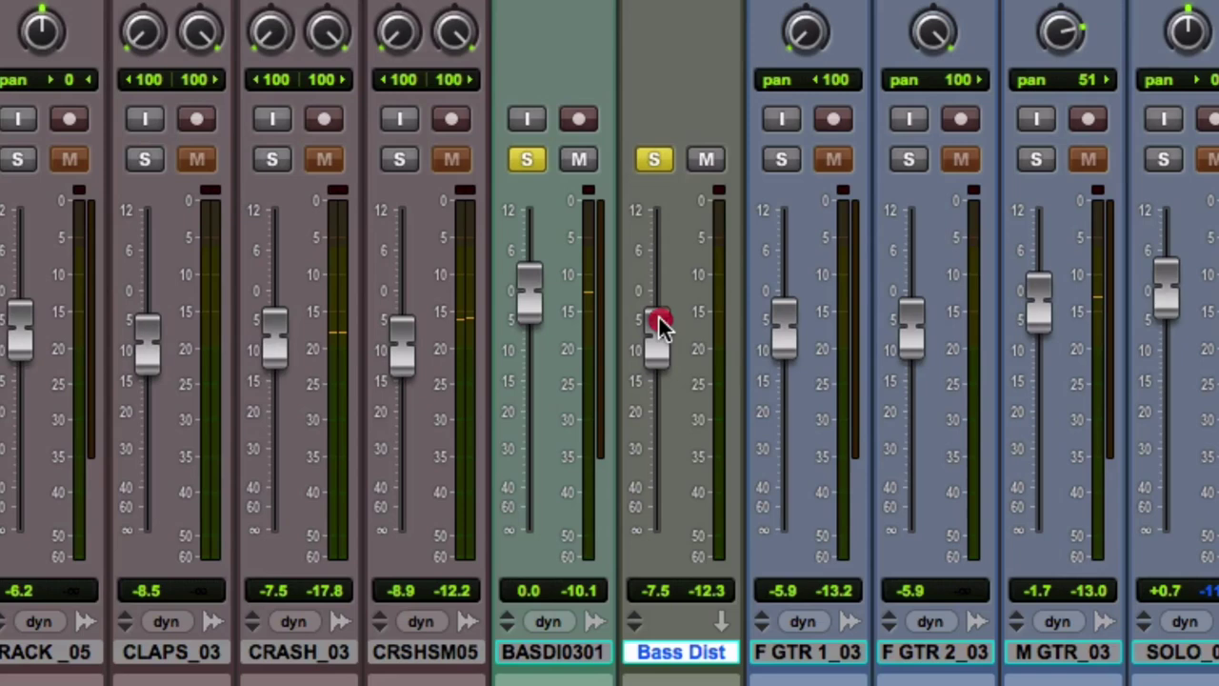
drag(659, 319, 683, 553)
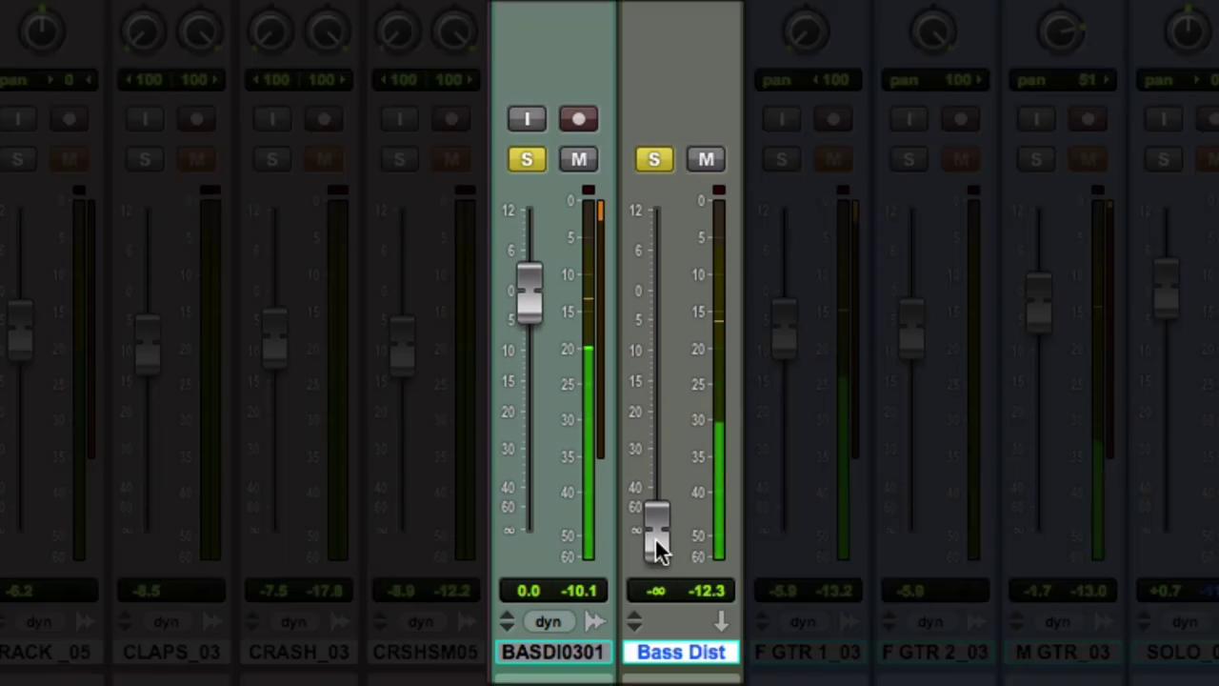
drag(655, 544, 664, 347)
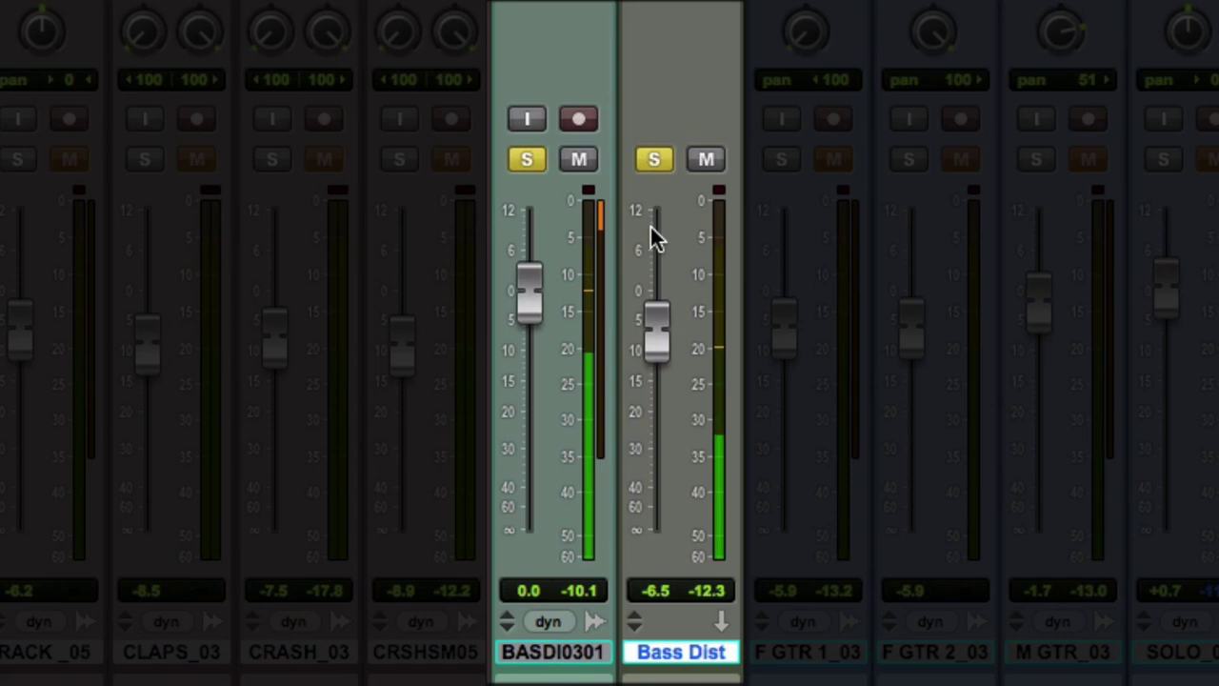
click(663, 163)
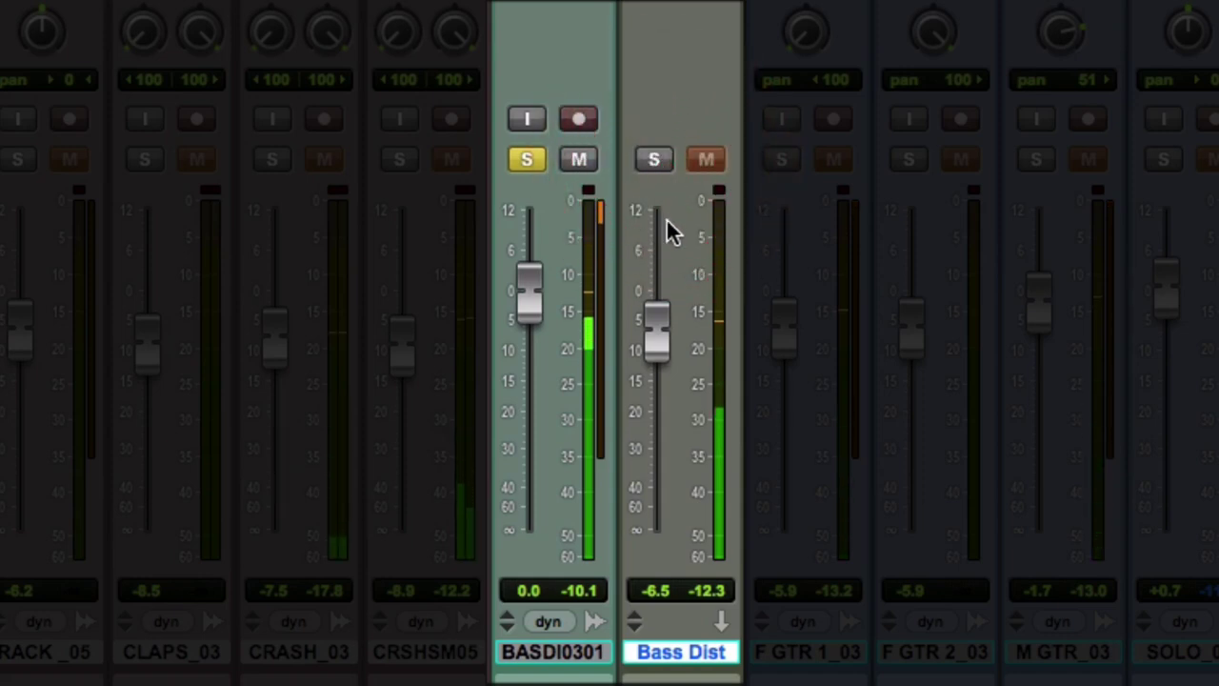
click(655, 162)
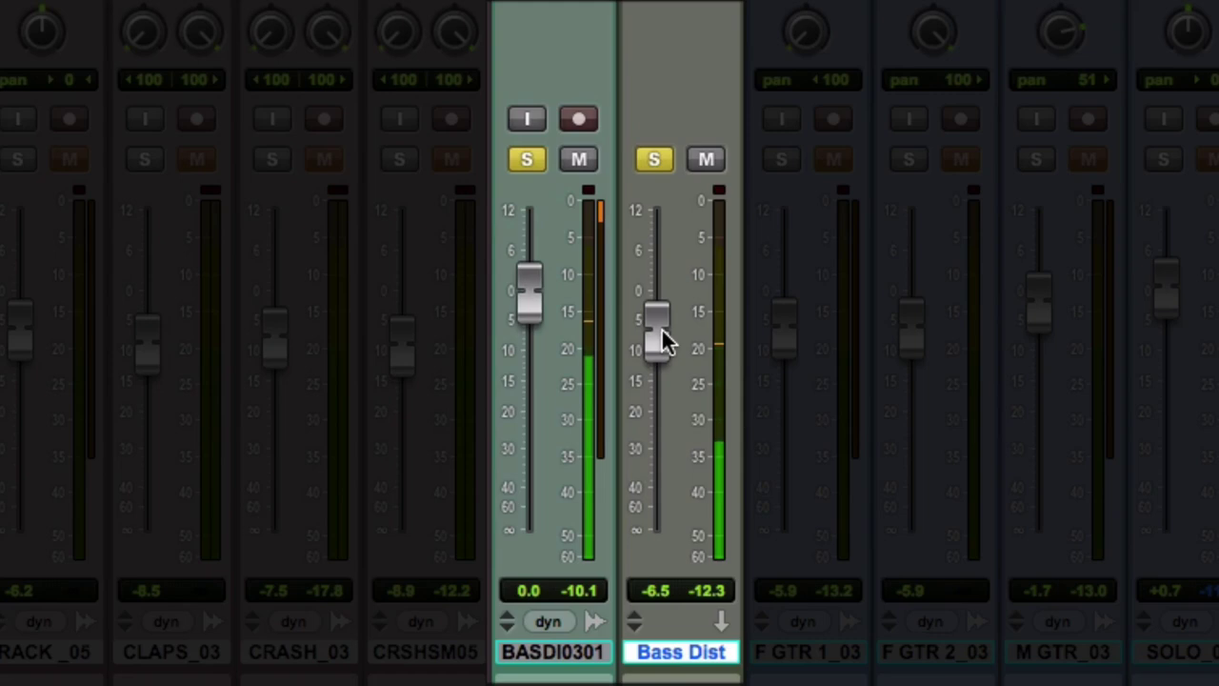
key(space)
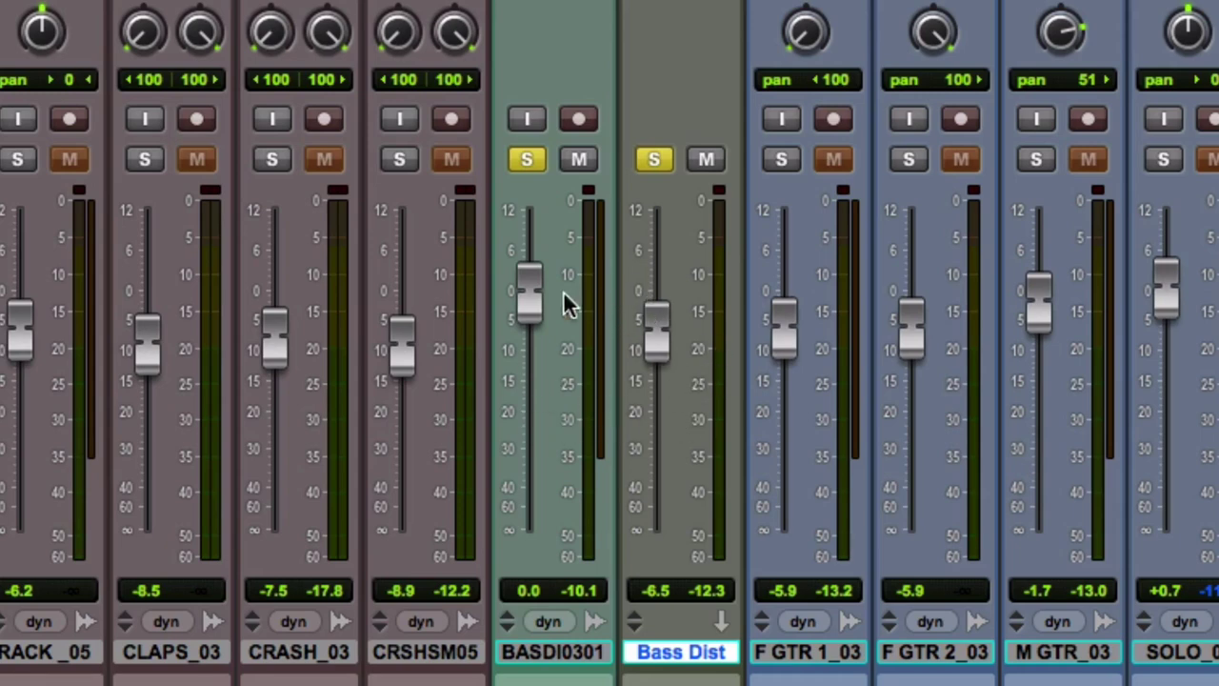
click(662, 169)
click(662, 169)
click(661, 166)
click(661, 166)
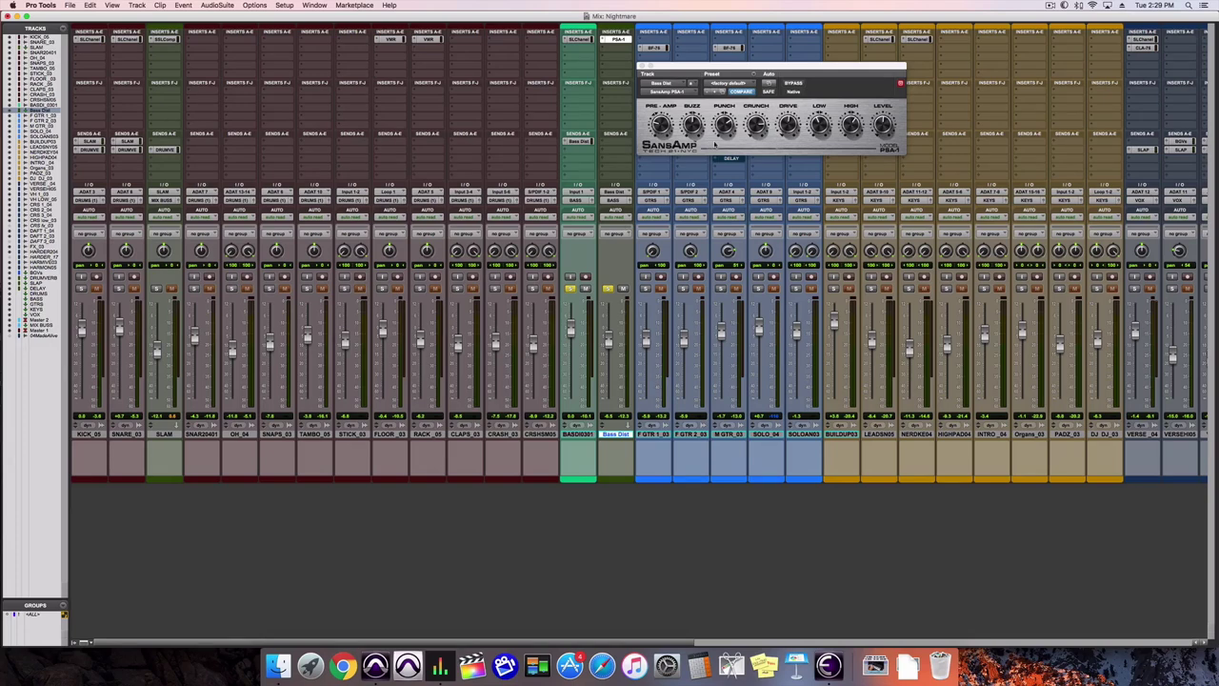
Open the SSL E-Channel plug-in window on the BASDI0301 bass track
click(579, 40)
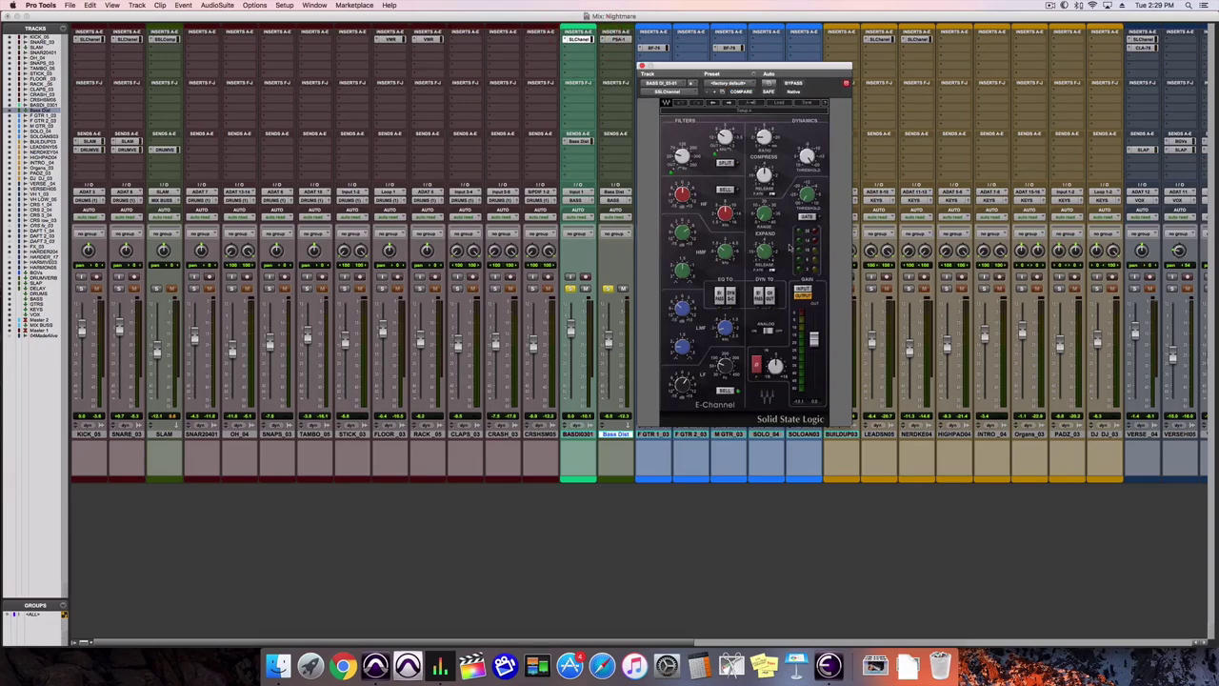